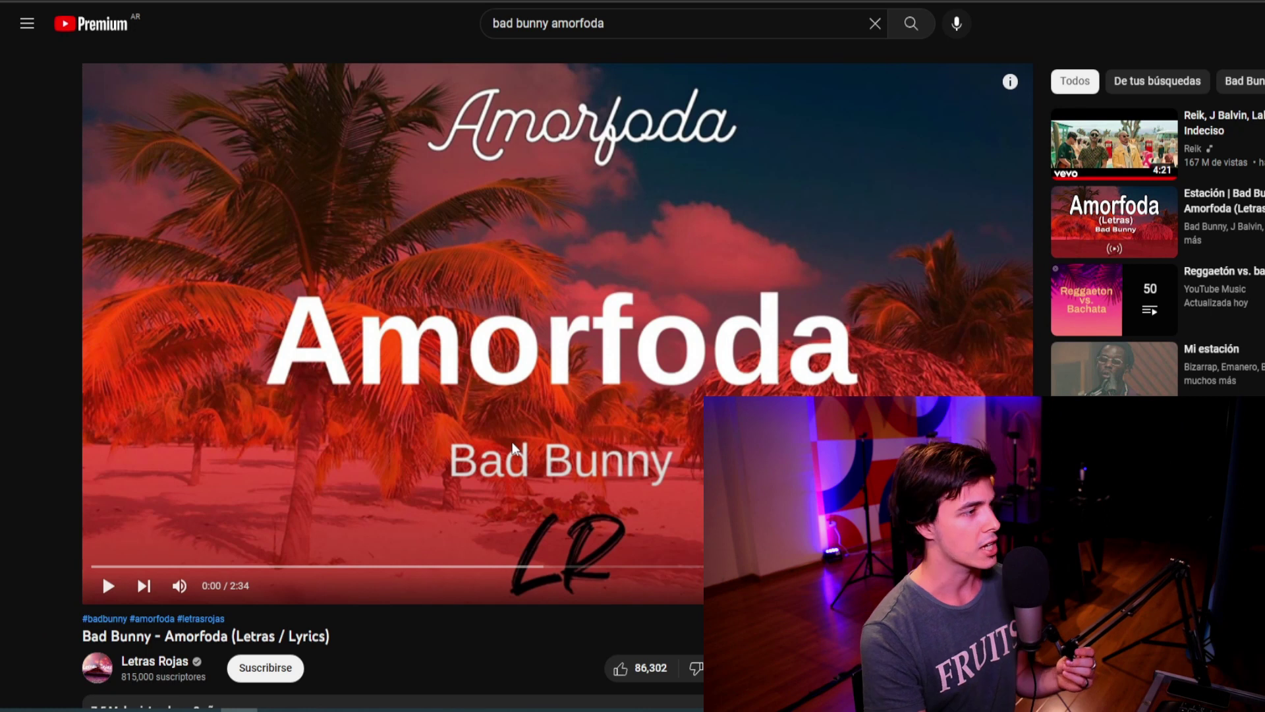
Play the Bad Bunny Amorfoda lyrics video on YouTube
click(564, 384)
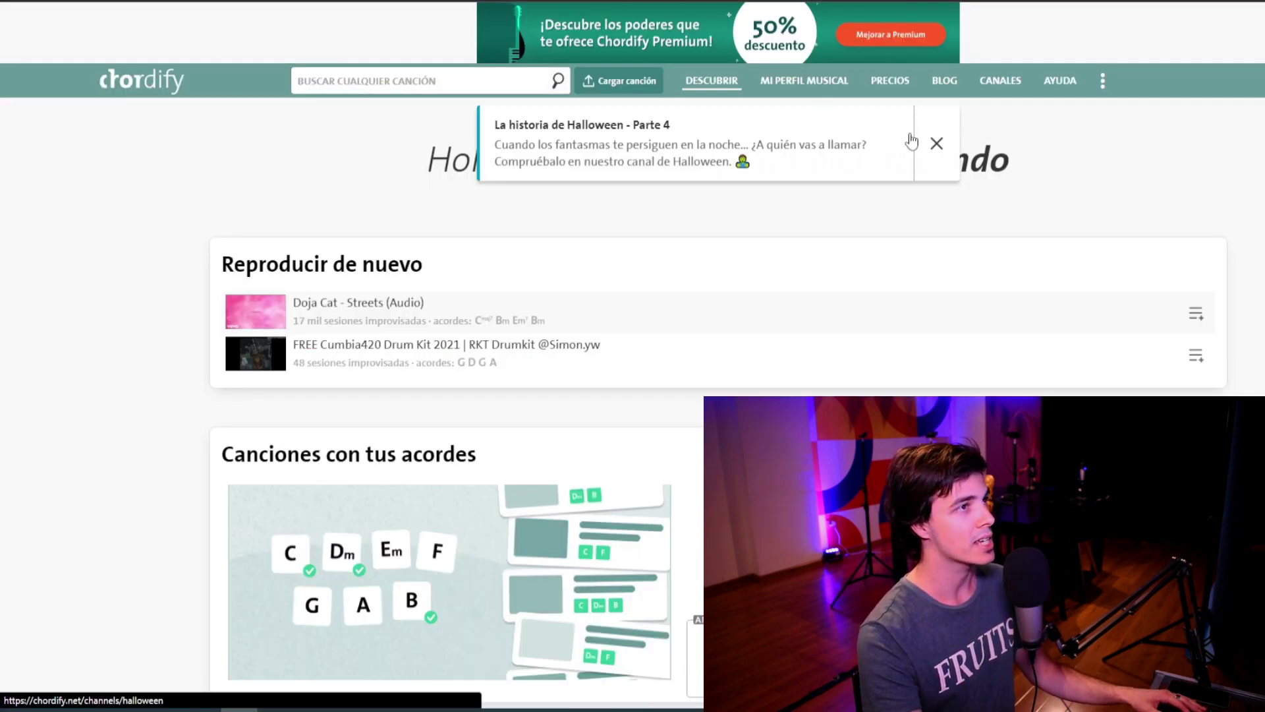
Dismiss the Halloween notice and search Chordify for the pasted Amorfoda YouTube link
click(937, 148)
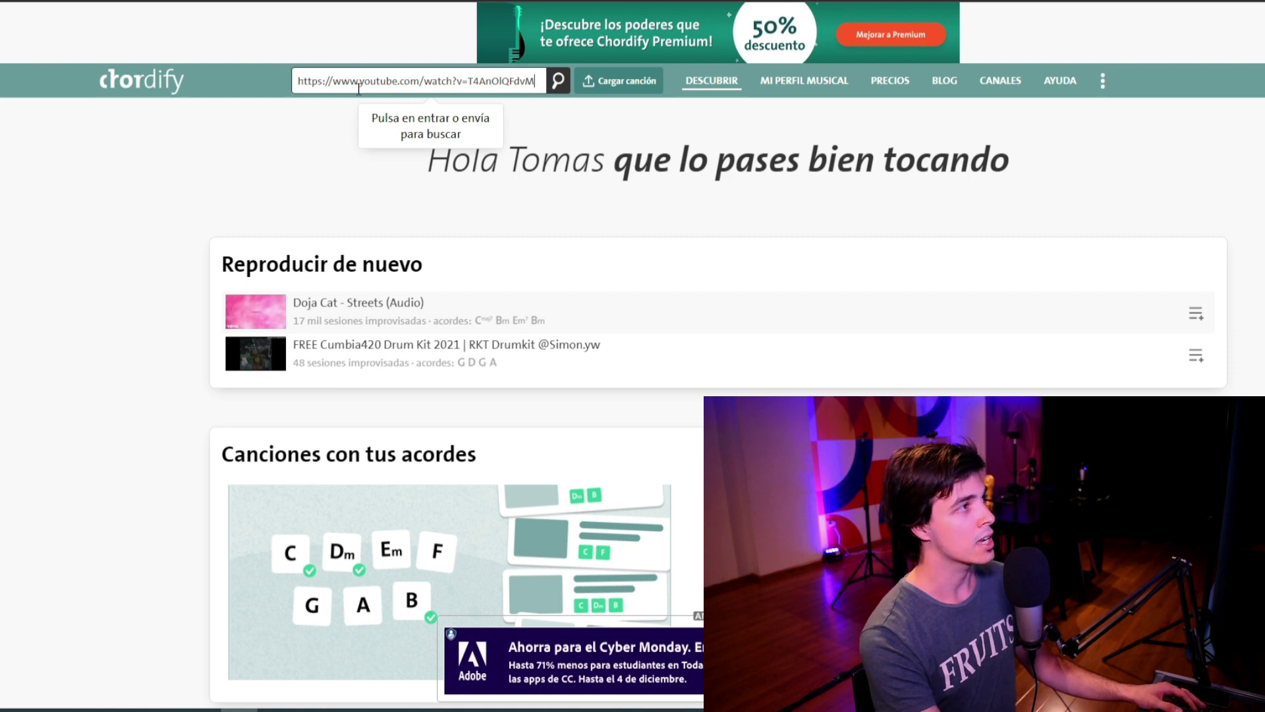
key(Return)
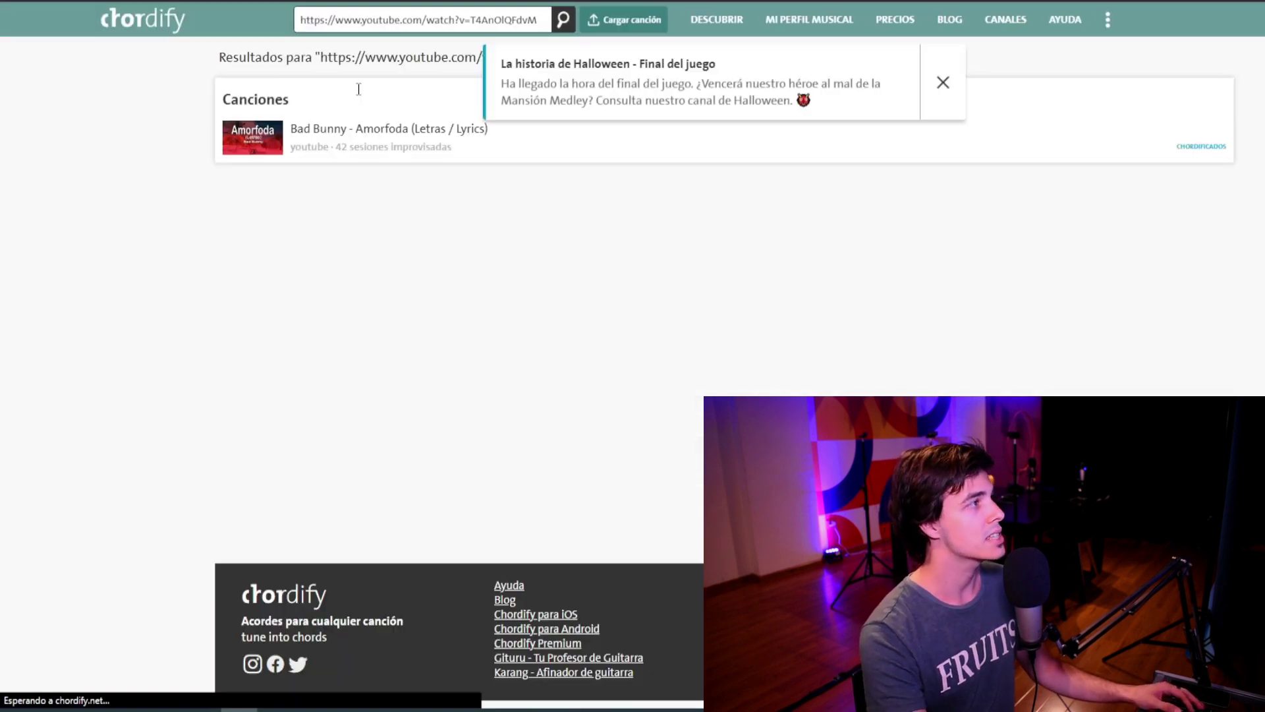
Dismiss the notice and open the 'Bad Bunny - Amorfoda (Letras / Lyrics)' song result
click(944, 93)
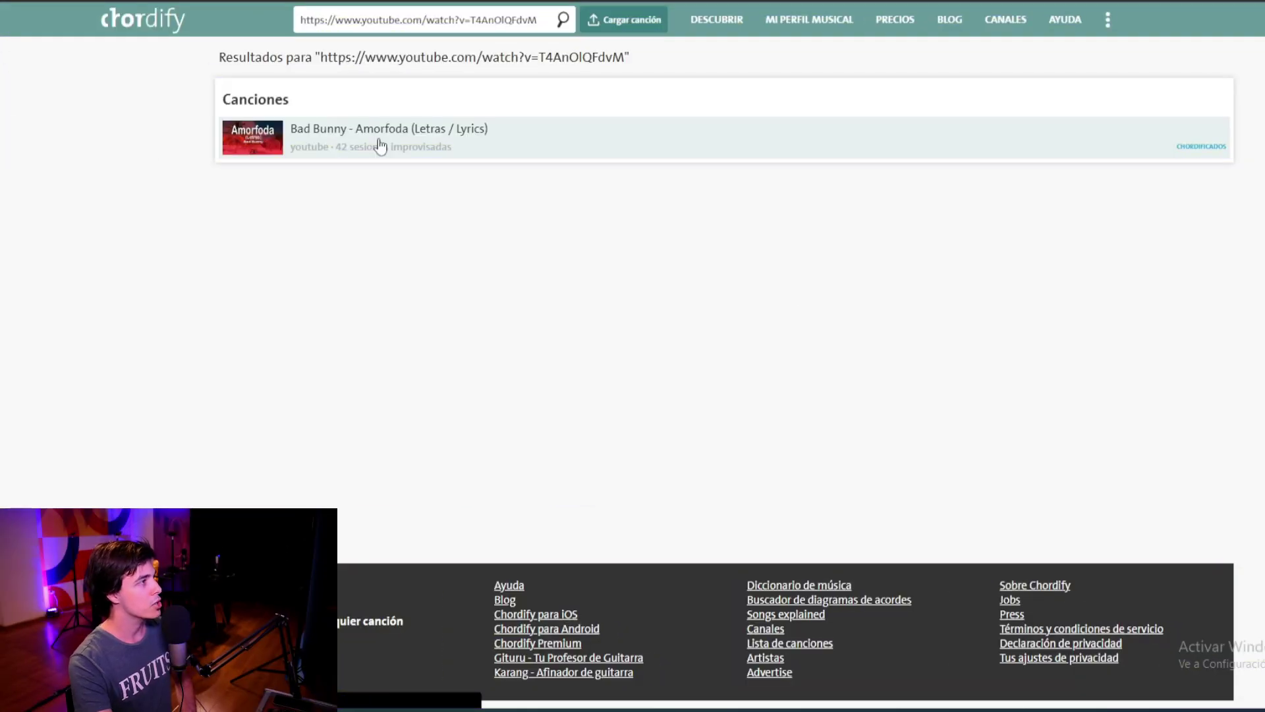
click(380, 145)
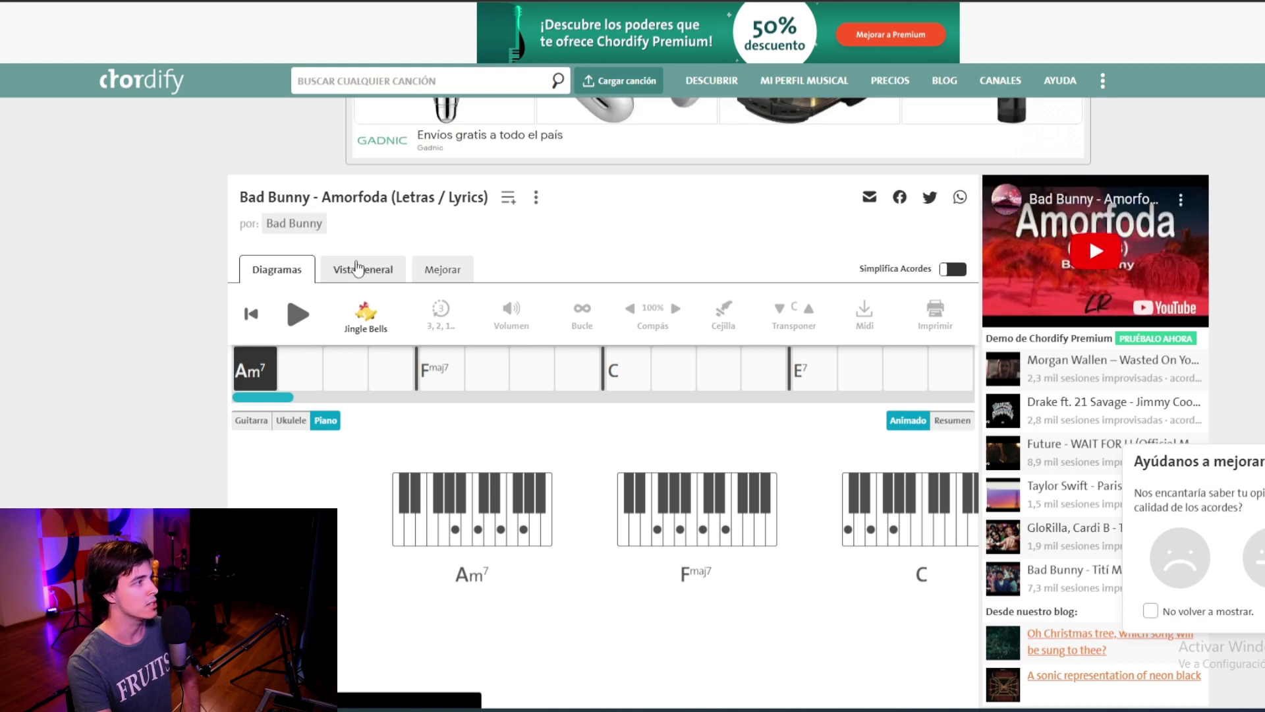
View the song's full chord grid in Vista general and scroll through it
click(359, 269)
scroll(250, 336, down, 3)
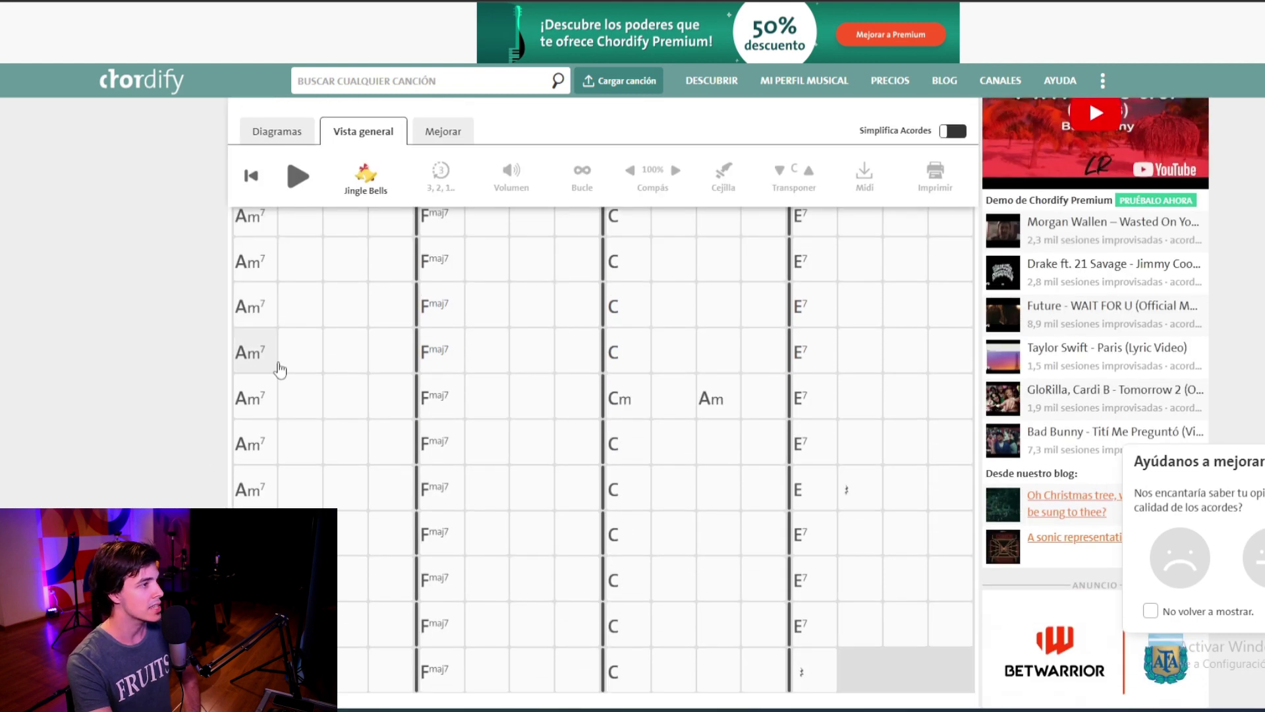
scroll(280, 369, up, 3)
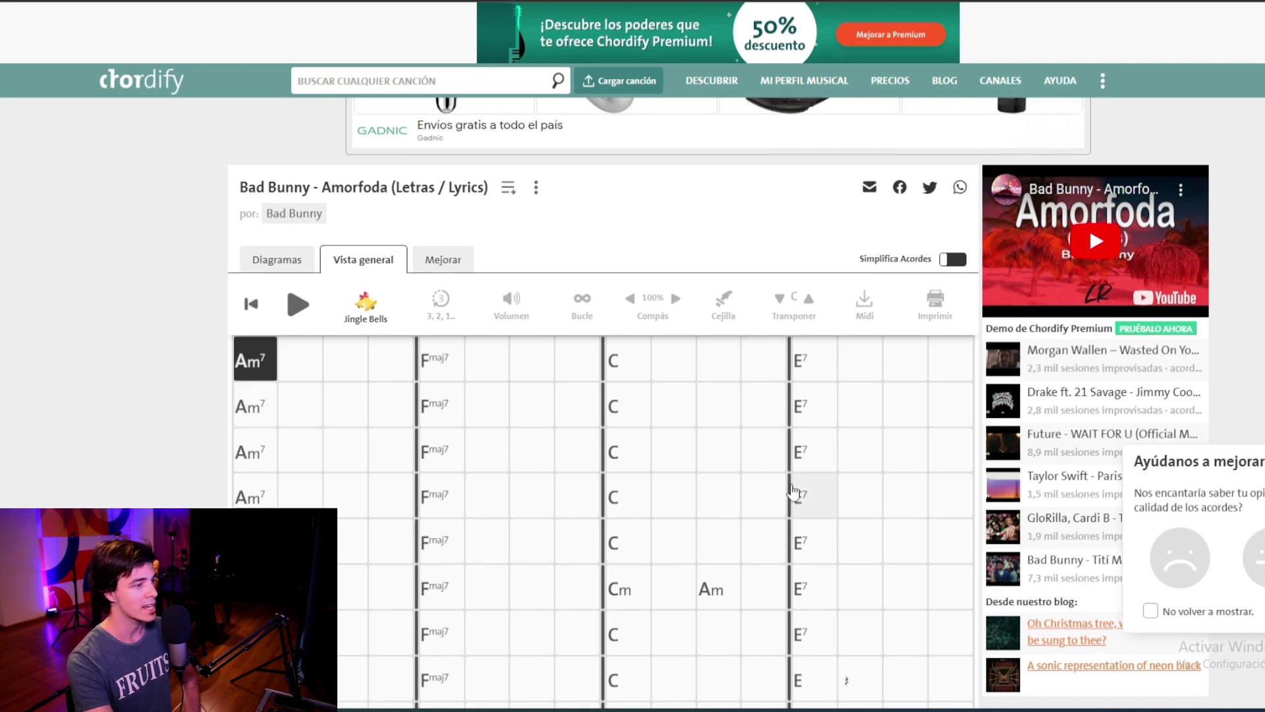
scroll(679, 408, down, 2)
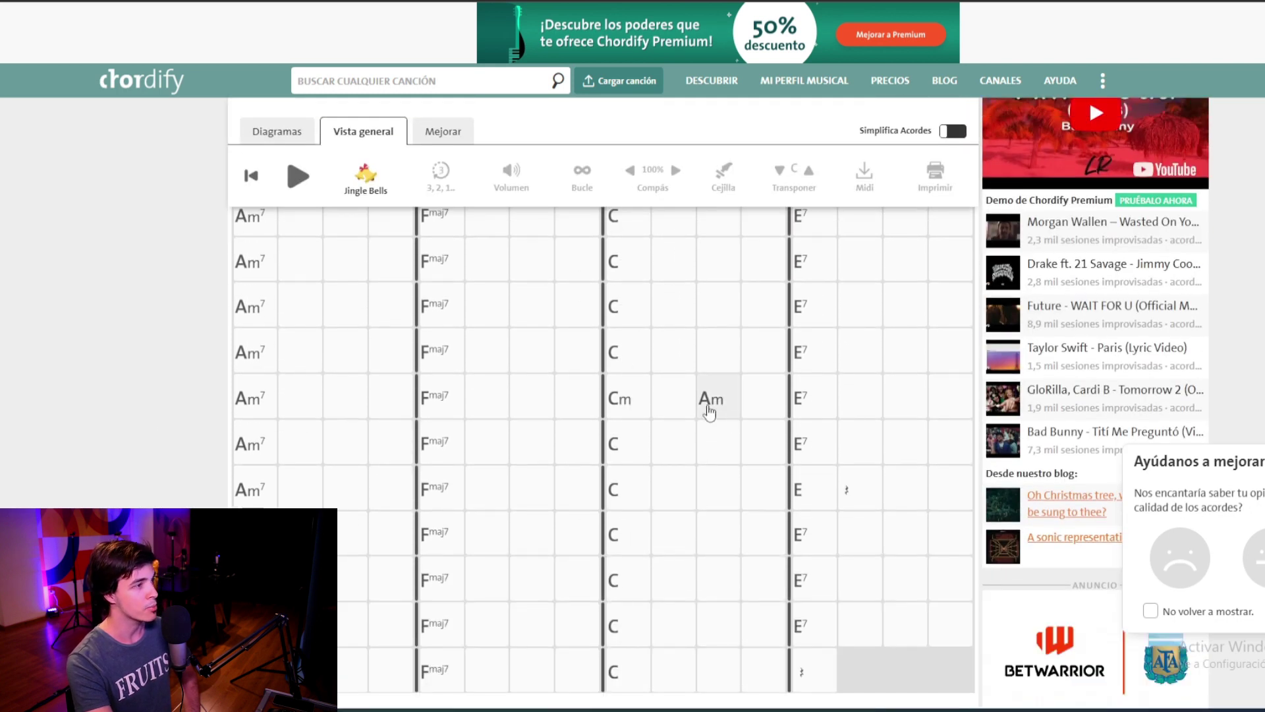
scroll(706, 429, down, 3)
scroll(395, 409, up, 4)
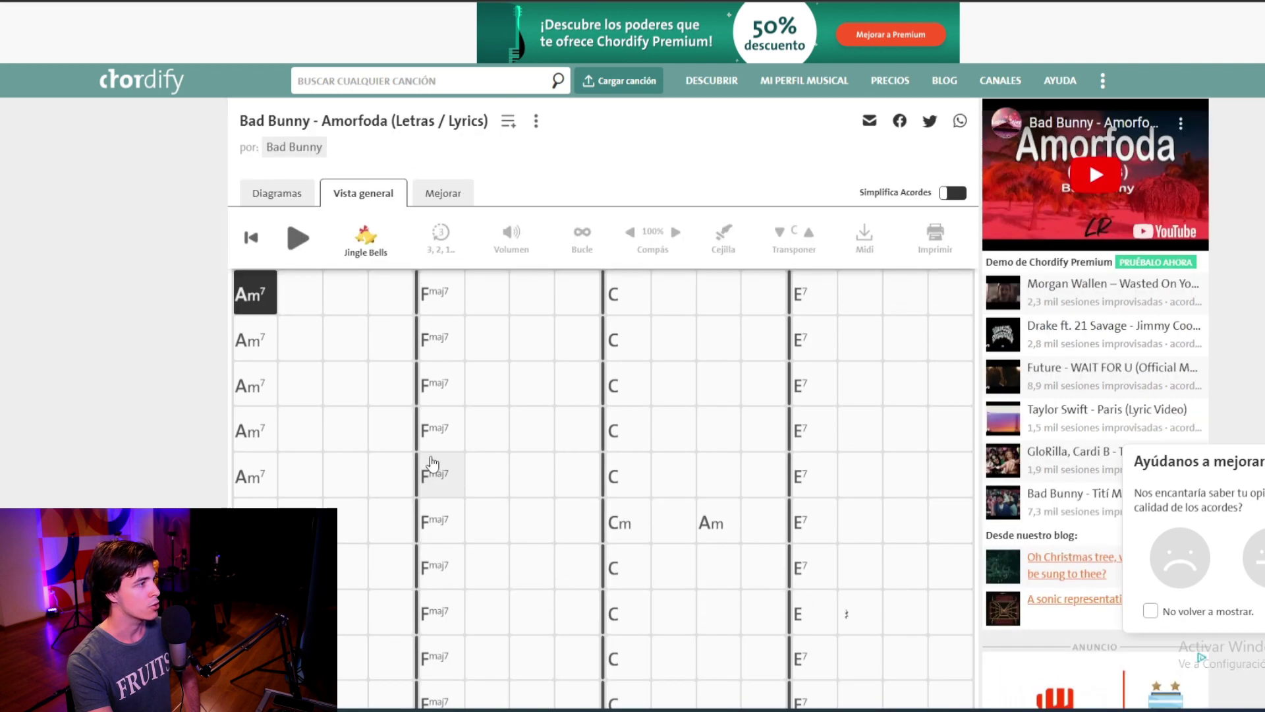
scroll(430, 460, up, 4)
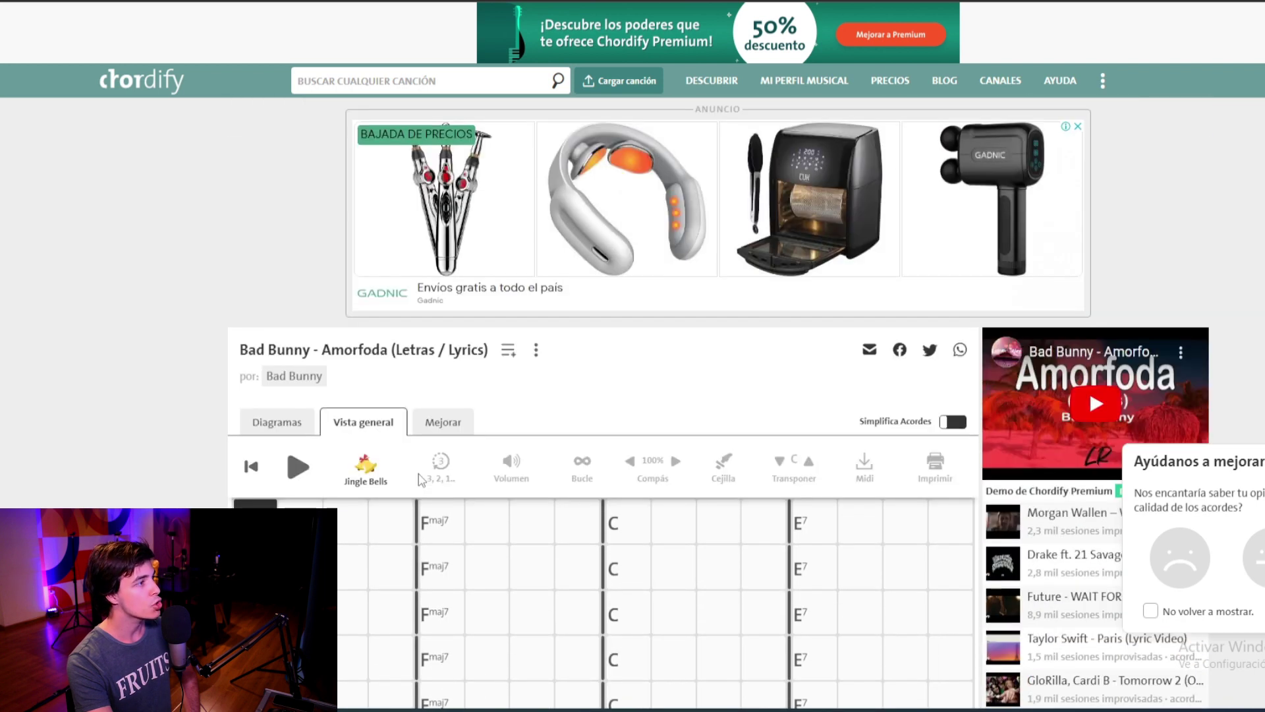
Return to the animated piano diagrams (after trying Resumen) and start playing Amorfoda
click(292, 422)
scroll(277, 448, down, 3)
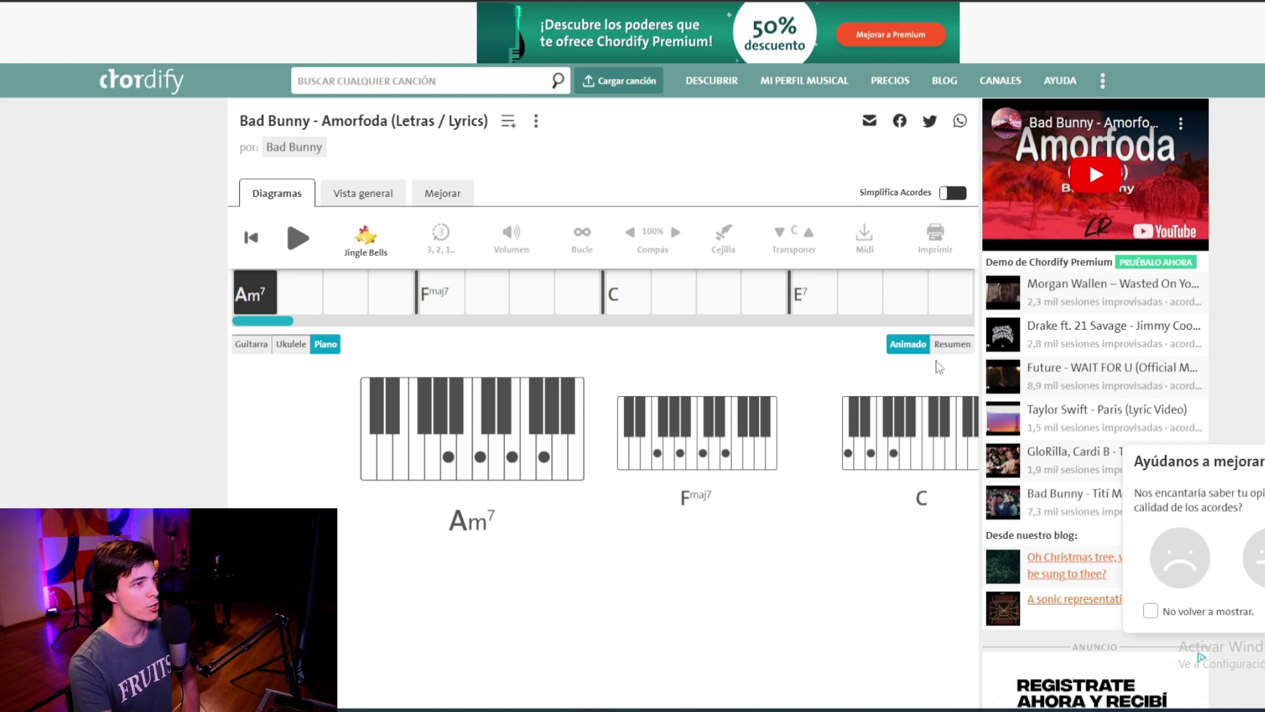
click(950, 345)
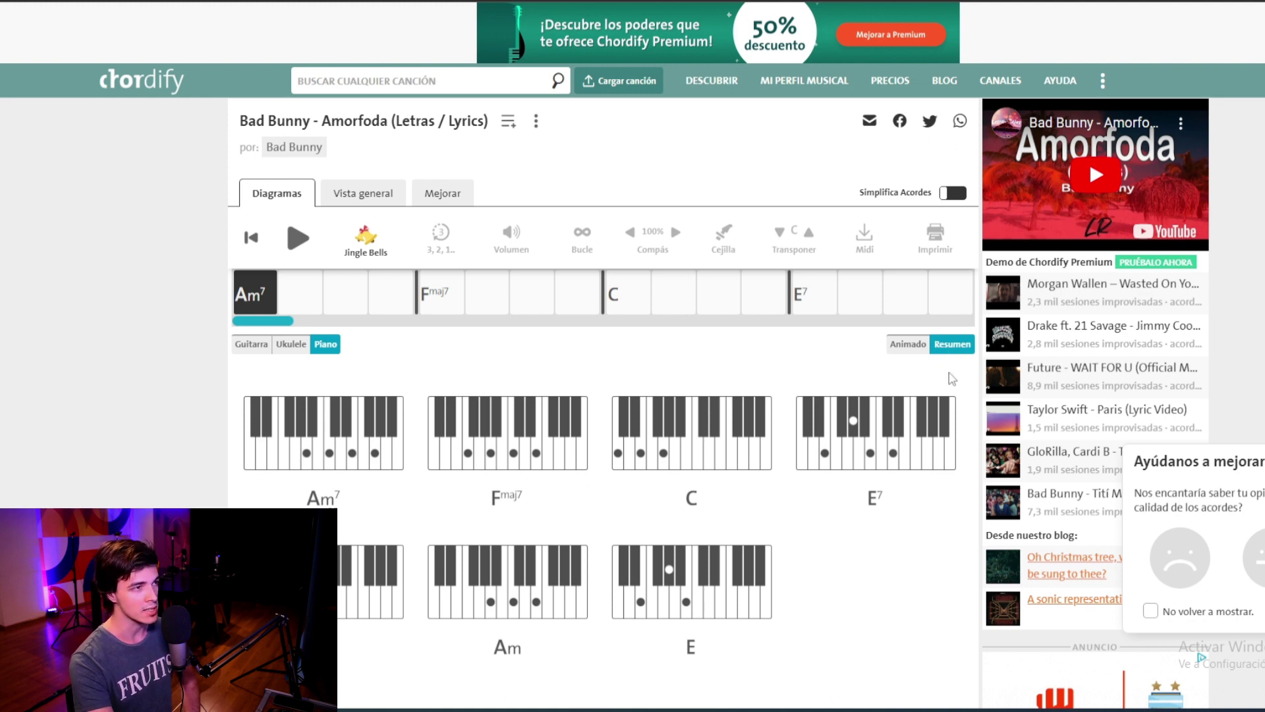
click(908, 345)
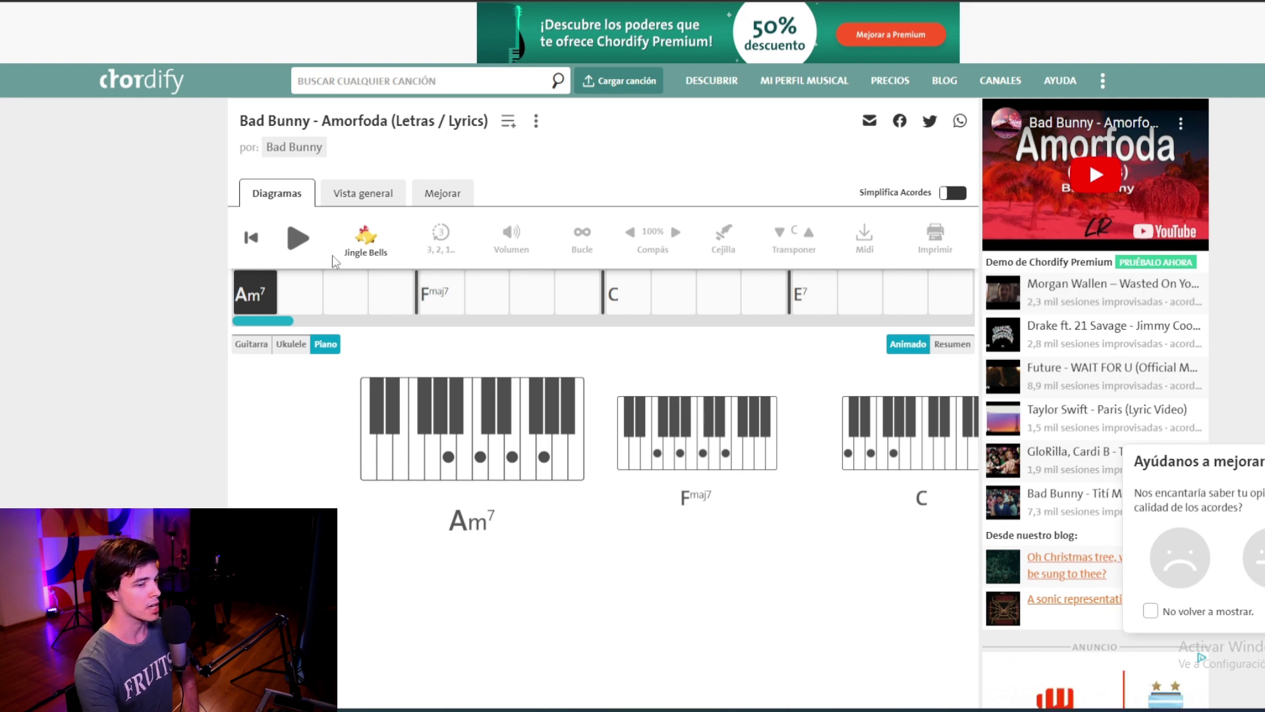
click(296, 240)
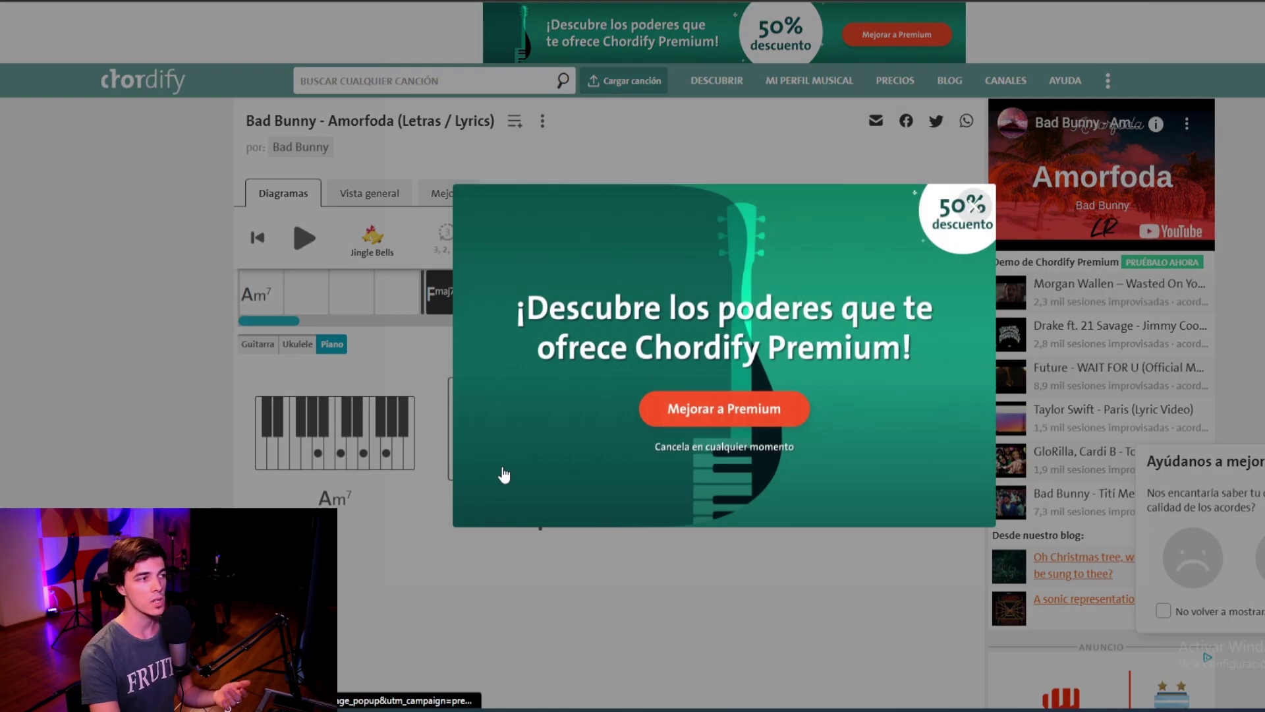
Dismiss the Premium offer popup and scroll through the Premium pricing page
click(586, 635)
scroll(461, 513, down, 1)
scroll(405, 459, down, 2)
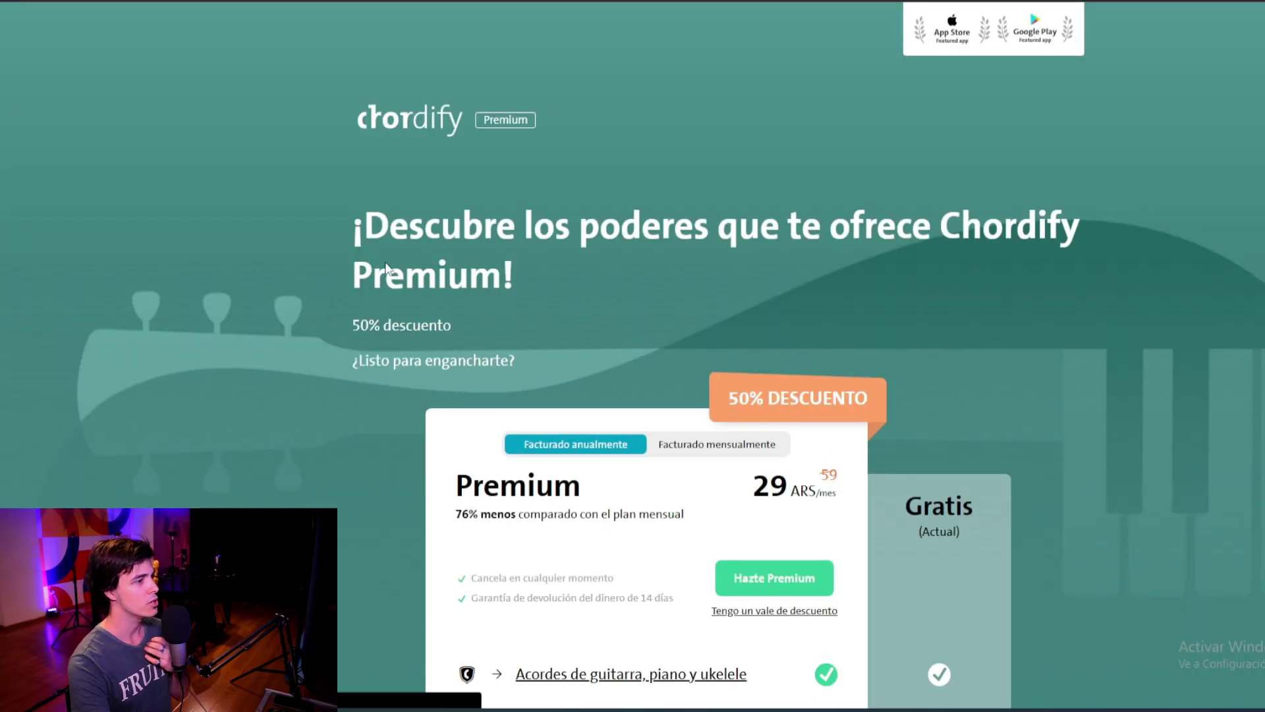
scroll(365, 276, down, 2)
scroll(650, 284, down, 3)
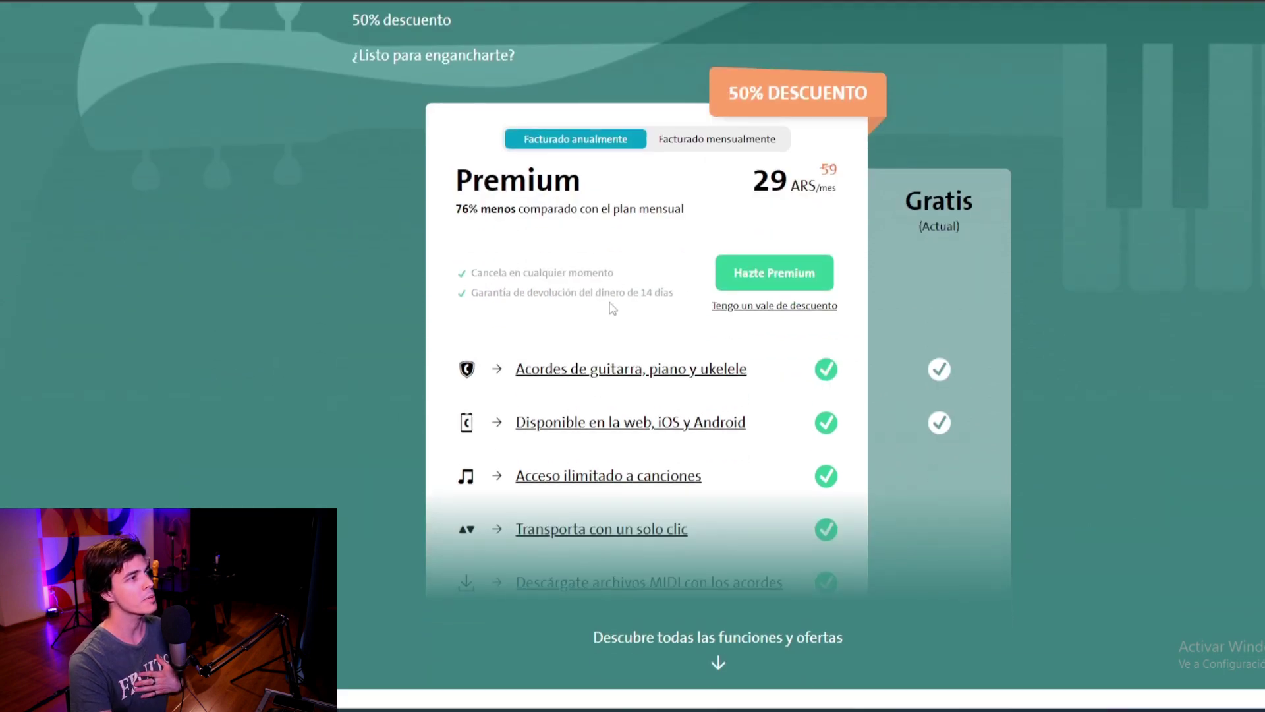
scroll(612, 308, up, 1)
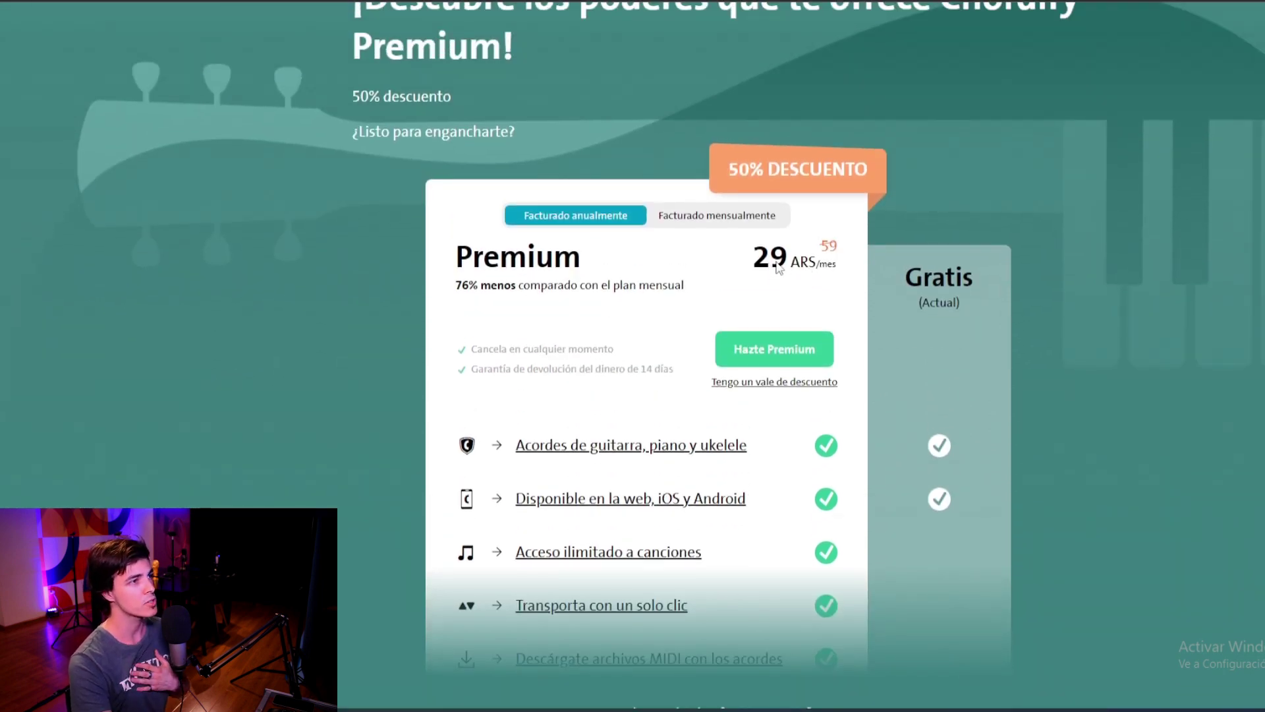
scroll(778, 265, down, 2)
scroll(620, 232, up, 1)
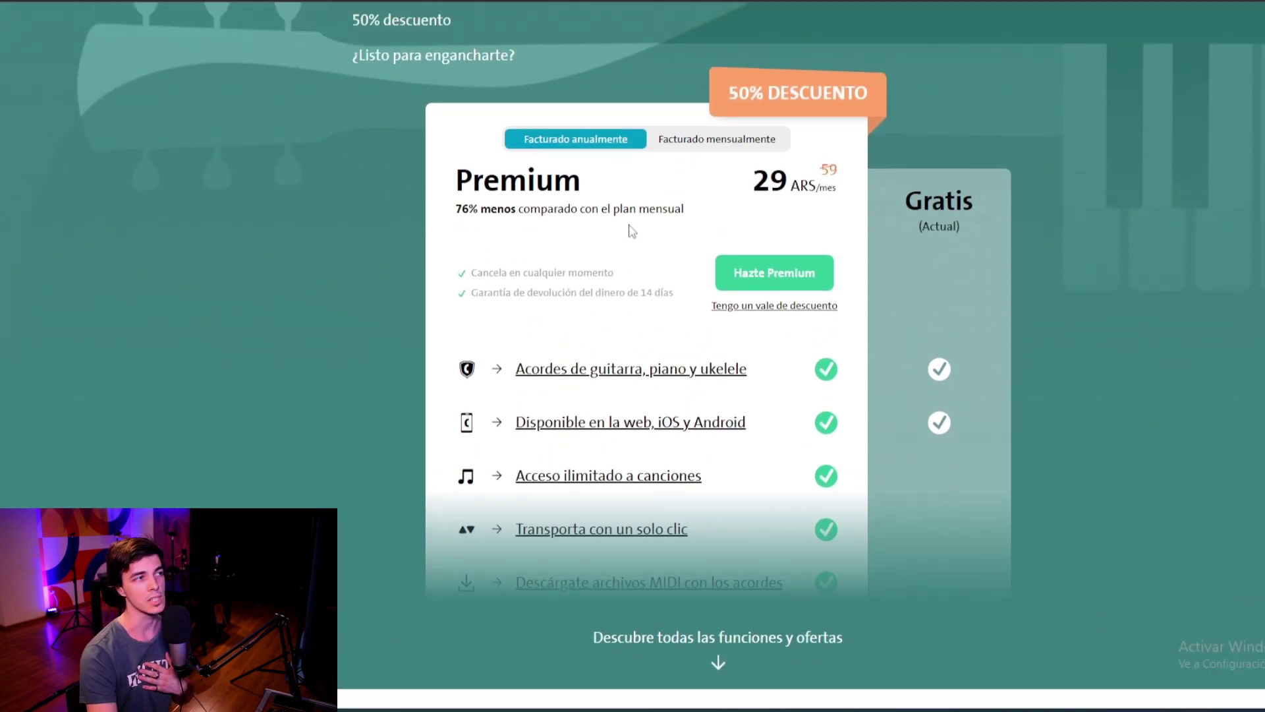
Compare the 120 ARS monthly price, then return to annual billing at 29 ARS per month
click(699, 148)
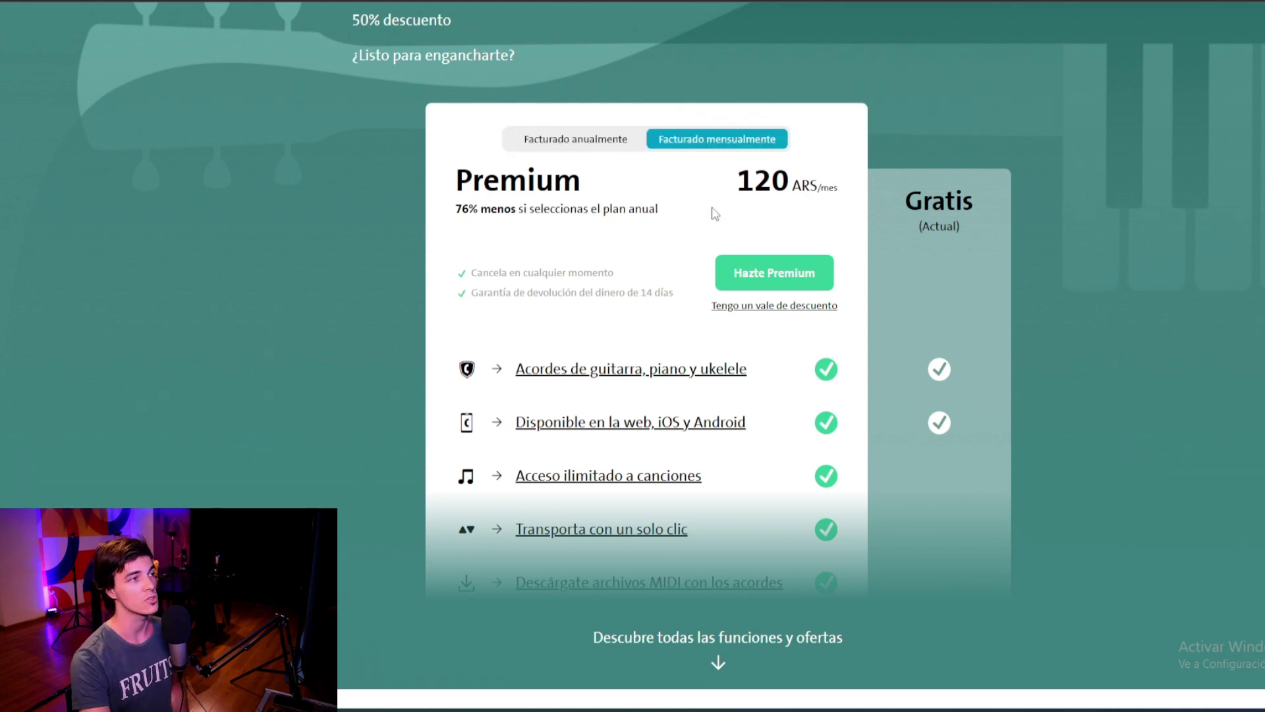
click(588, 139)
scroll(703, 247, up, 1)
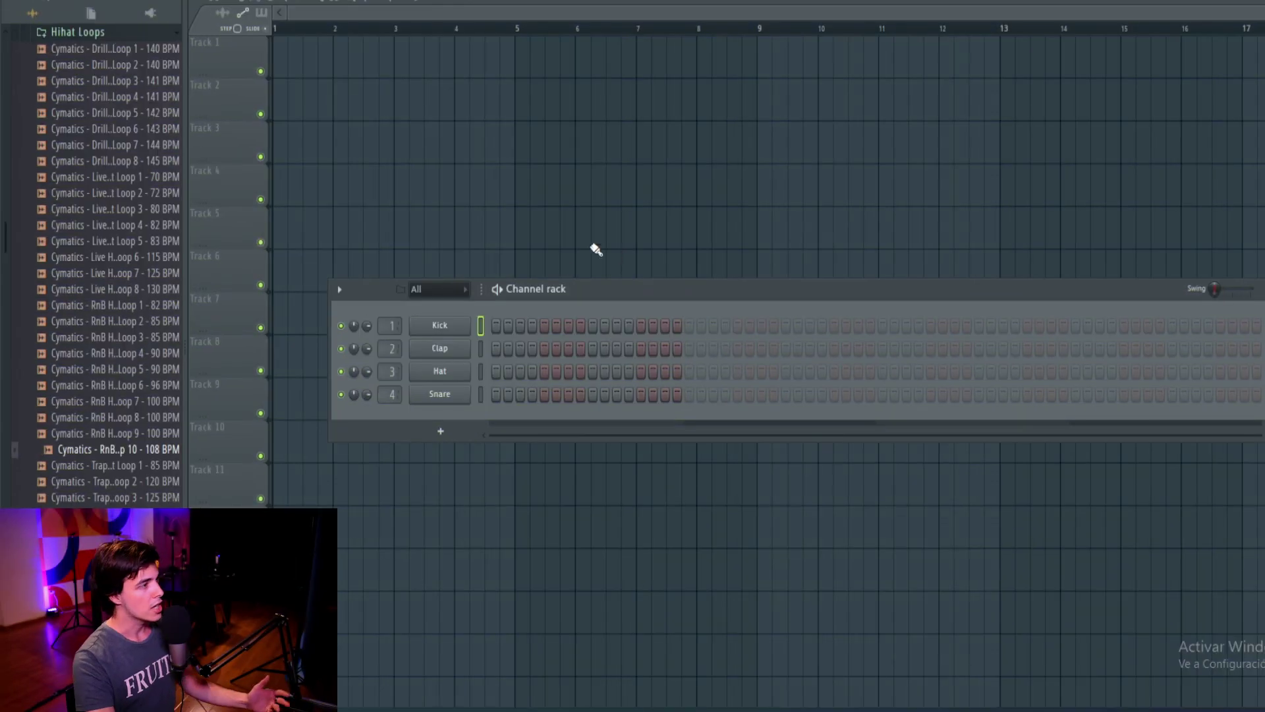
Insert TruePianos as a new channel beside Kick and move its window aside
right_click(452, 326)
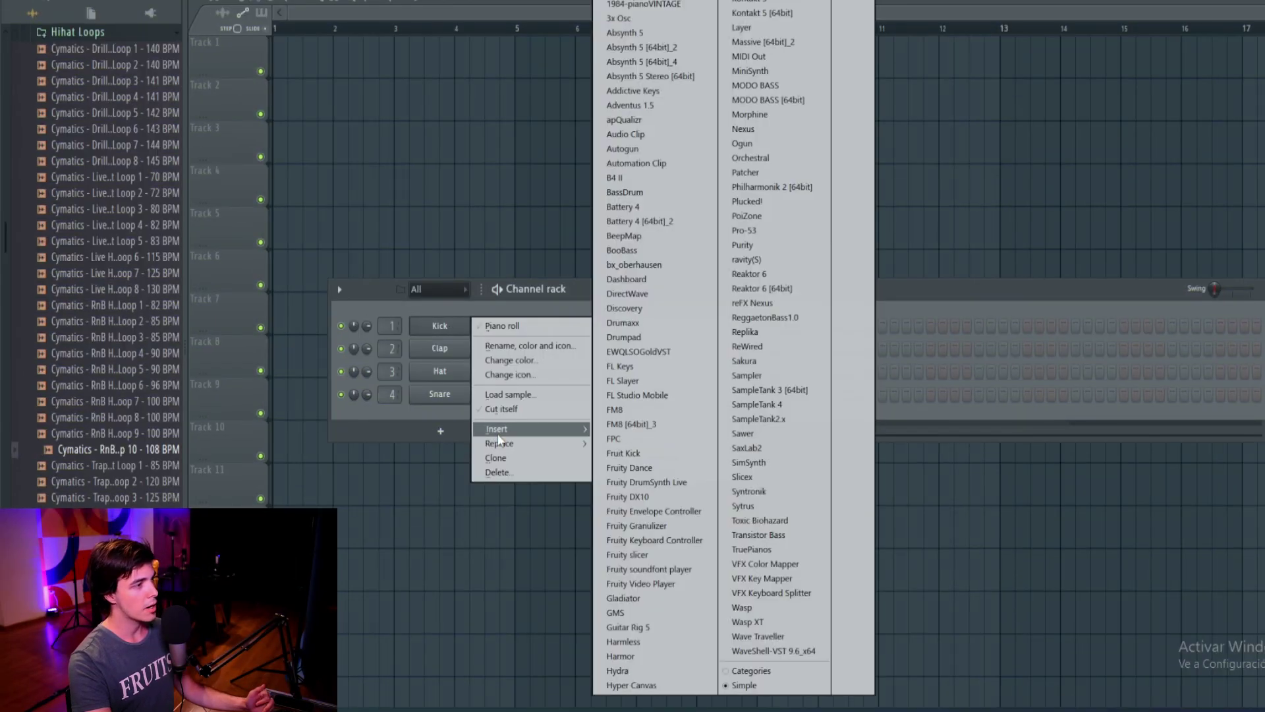
mouse_move(497, 428)
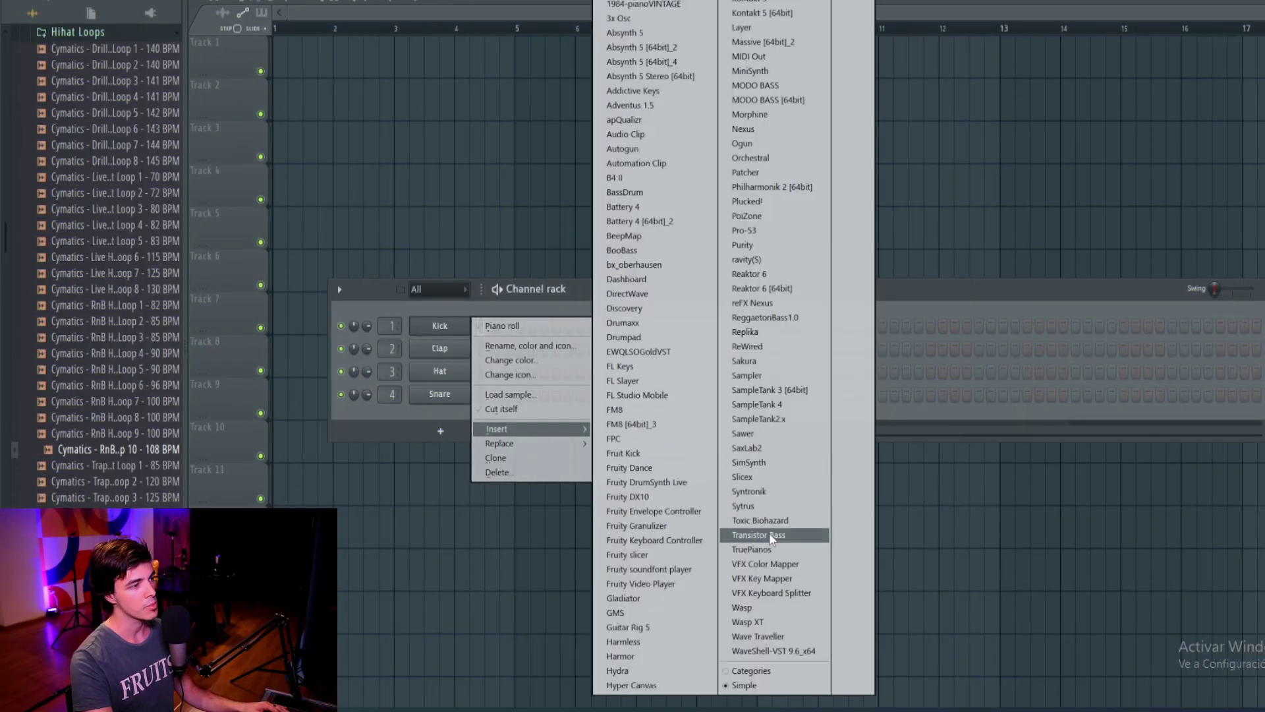
click(770, 551)
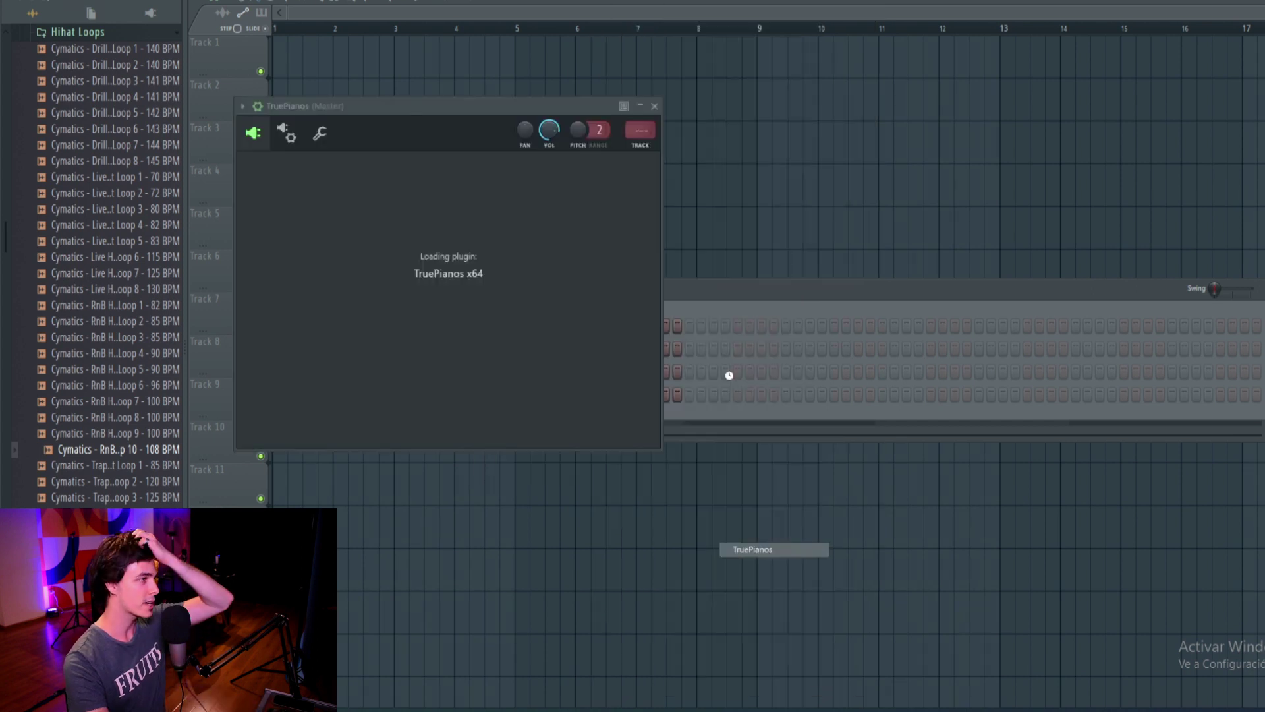
drag(435, 116, 665, 129)
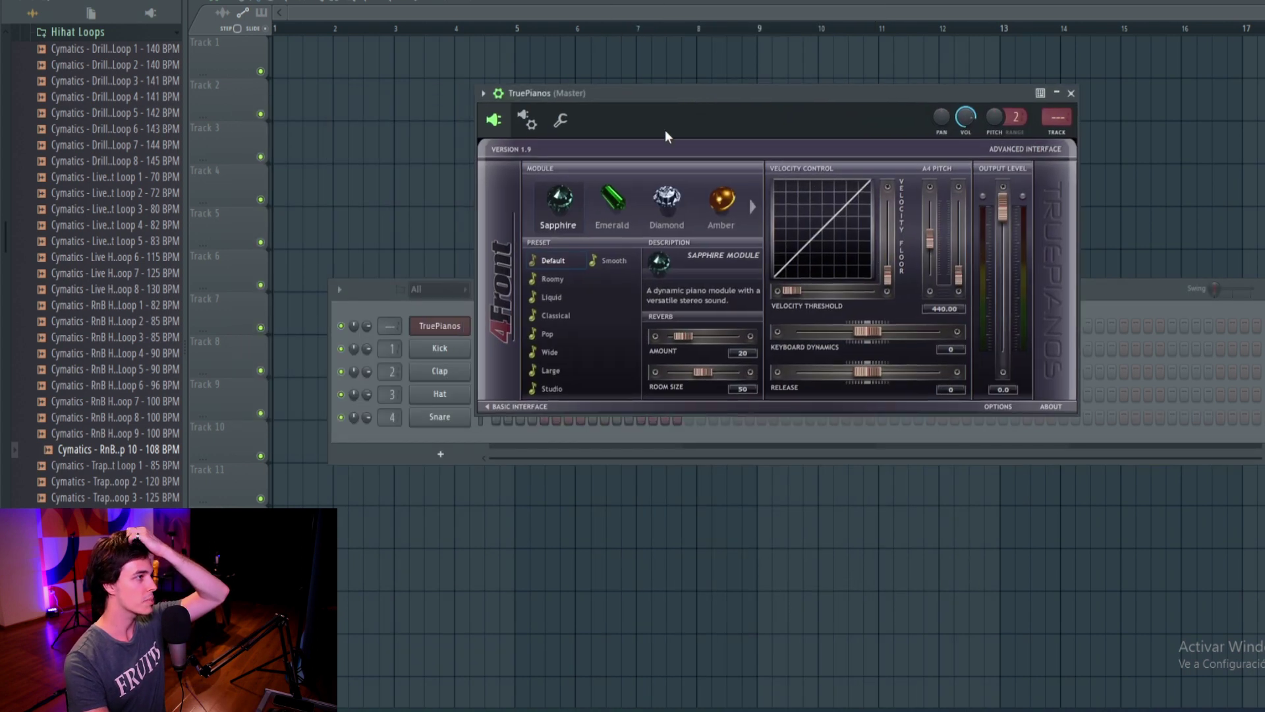
click(538, 128)
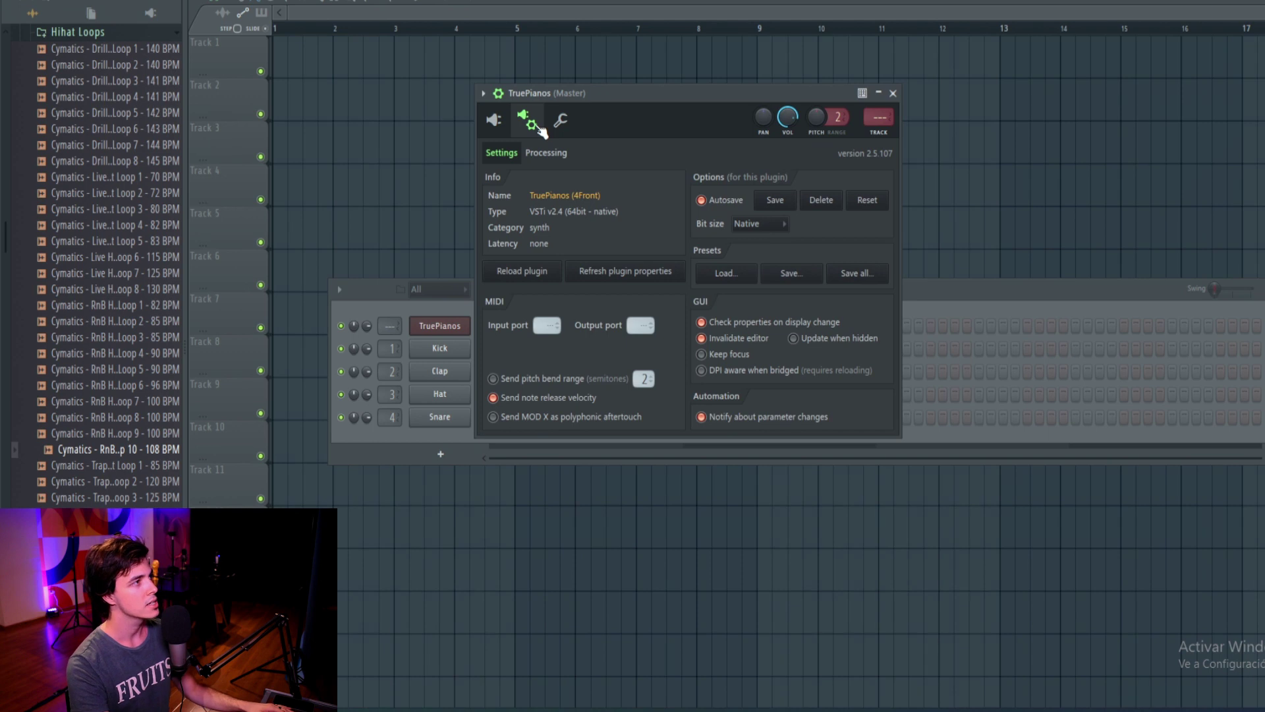
click(495, 121)
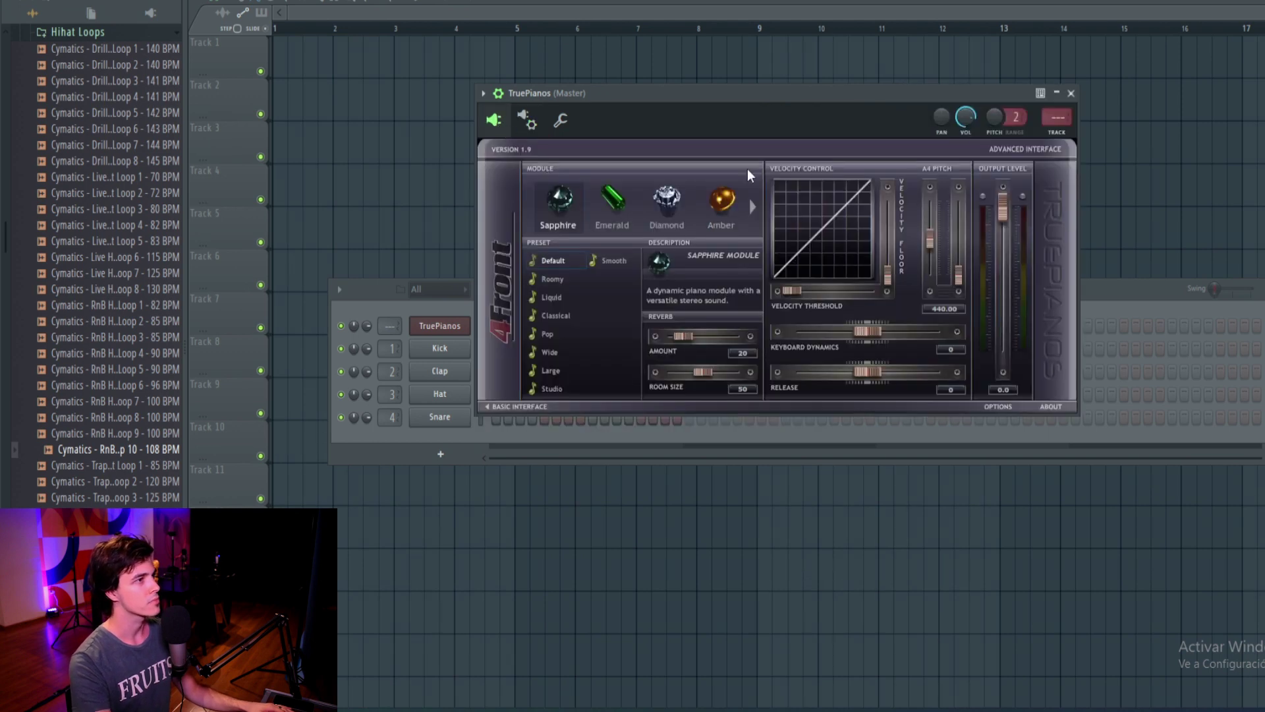
click(743, 146)
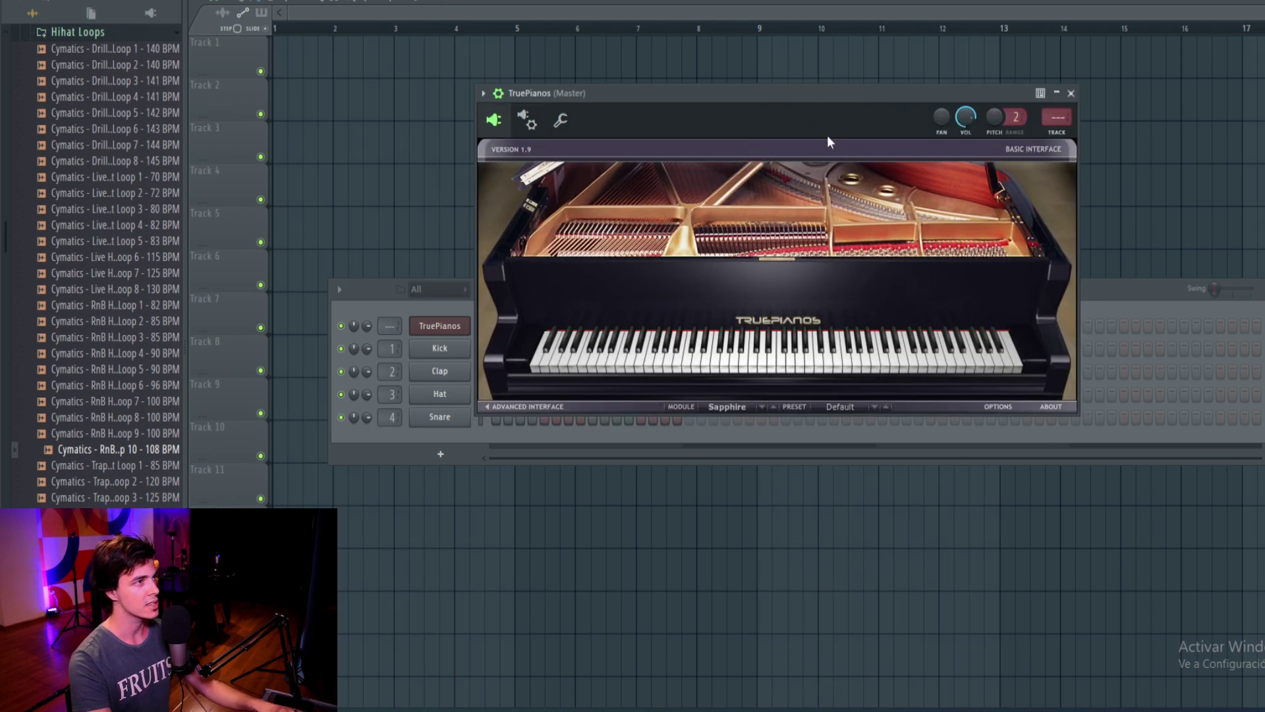
drag(829, 100, 981, 109)
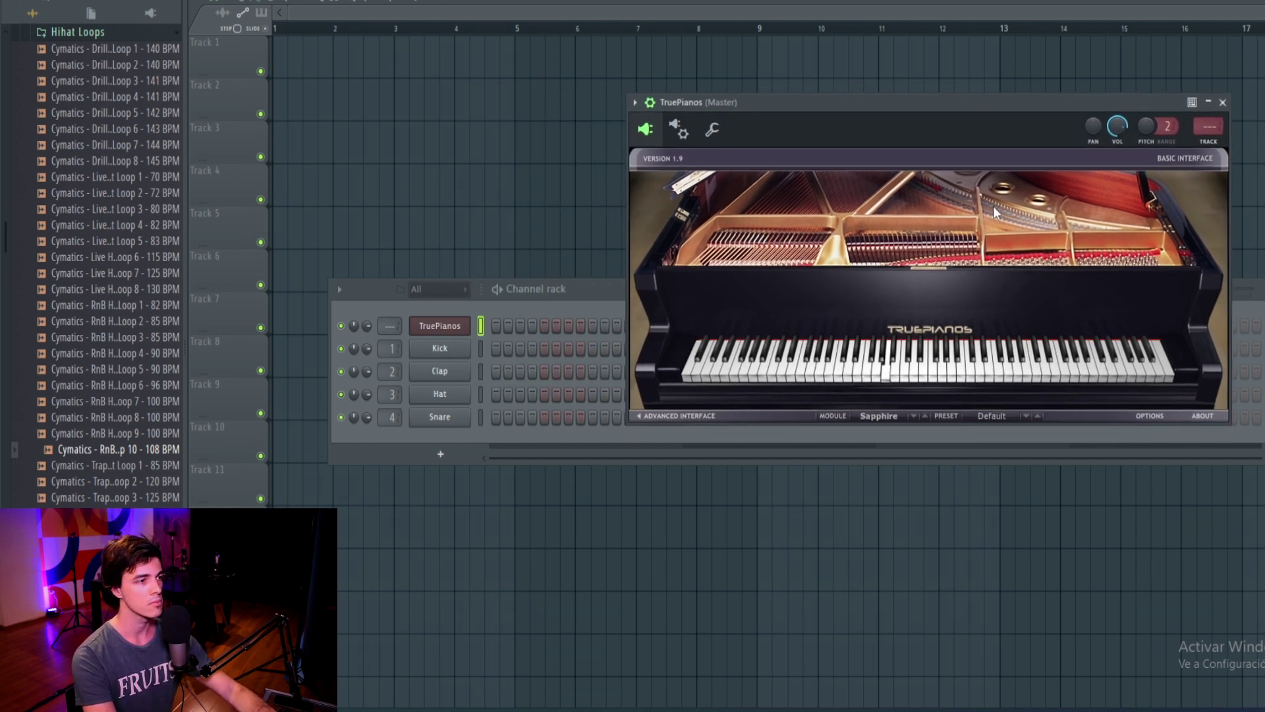
click(368, 321)
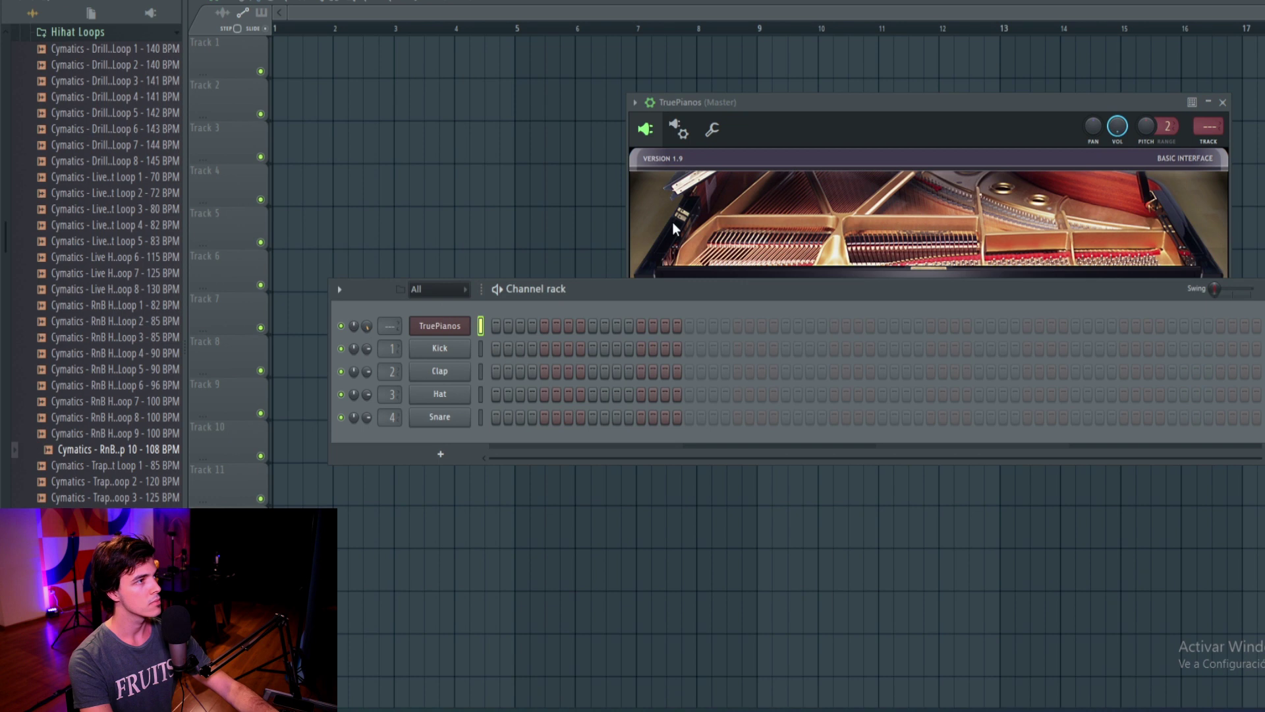
Set TruePianos to its advanced controls with the Diamond module and Vanilla preset
click(712, 165)
click(758, 160)
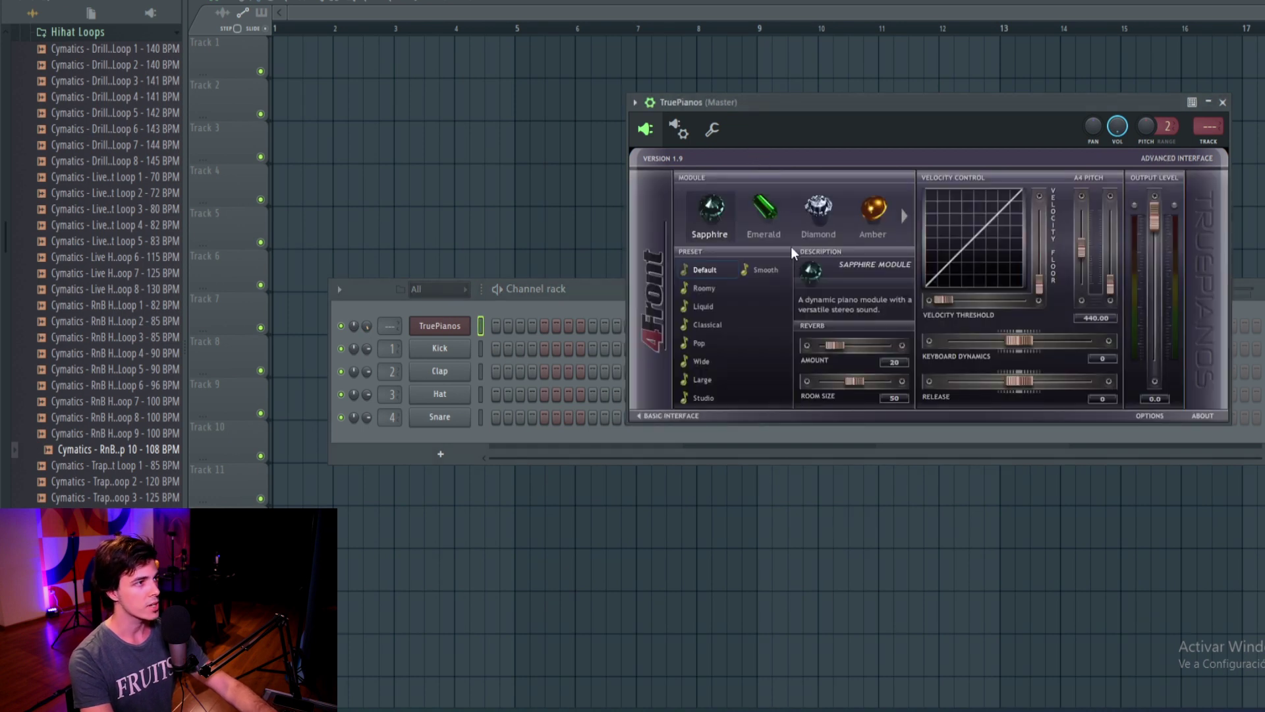
click(829, 215)
click(710, 378)
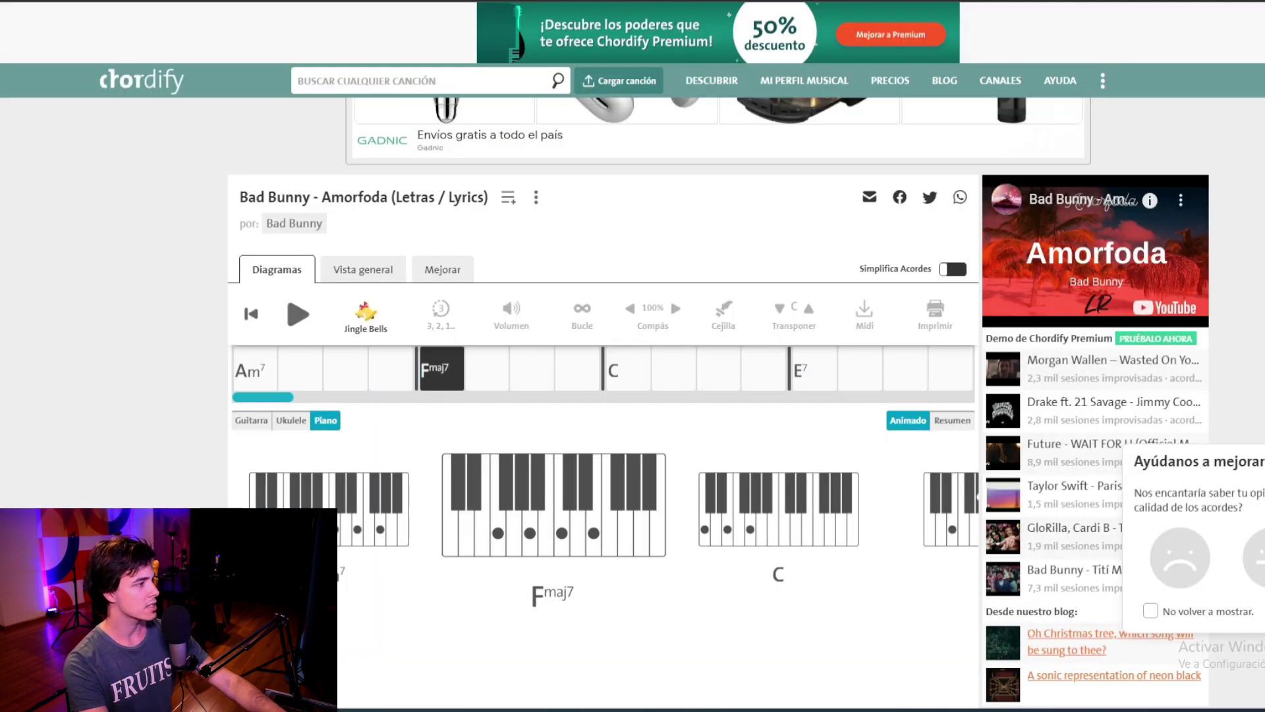
Briefly play Amorfoda's animated chords from Am7, then pause playback
key(space)
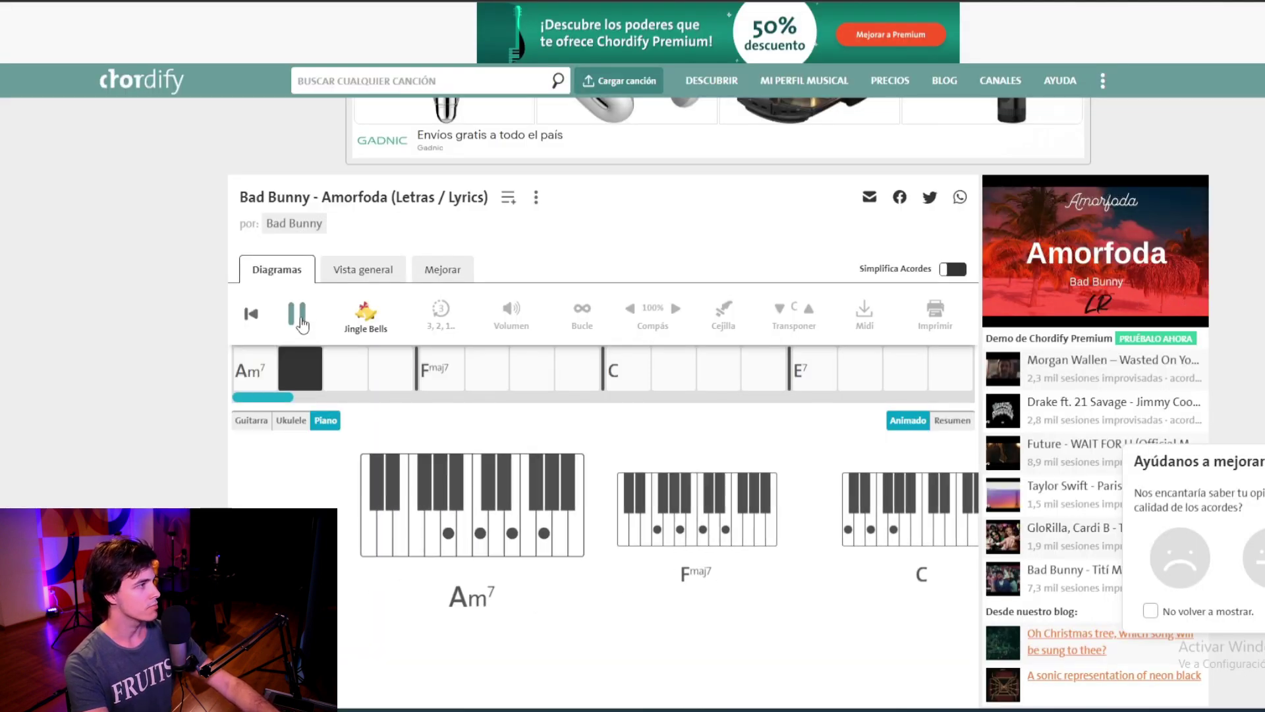
key(space)
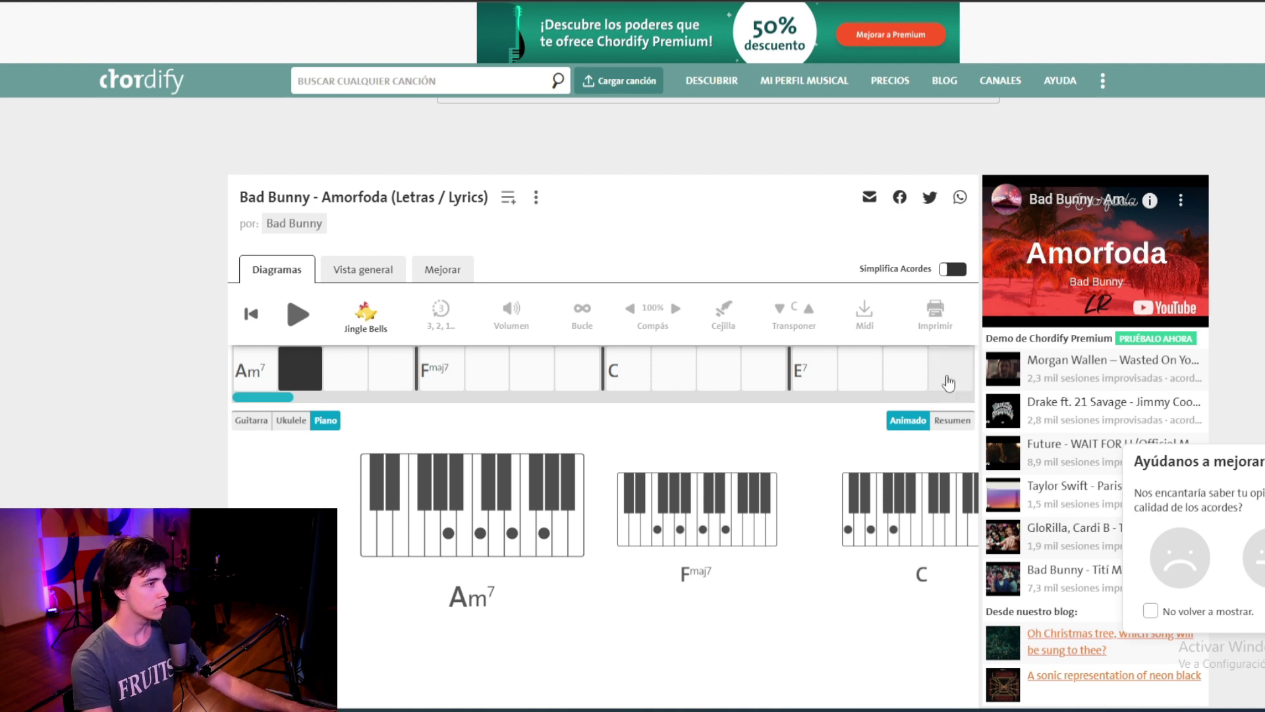
Switch to the Resumen summary showing Am7, Fmaj7, C, E7, Am and E diagrams
click(932, 417)
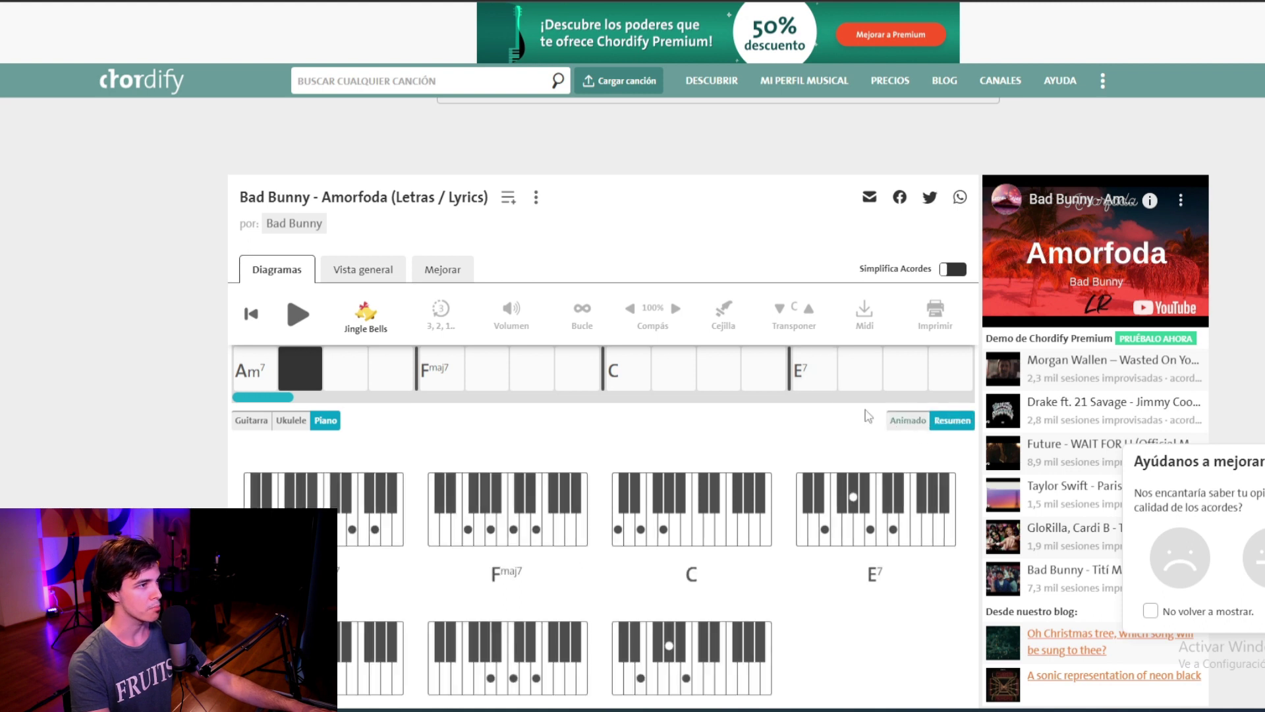
scroll(902, 547, down, 1)
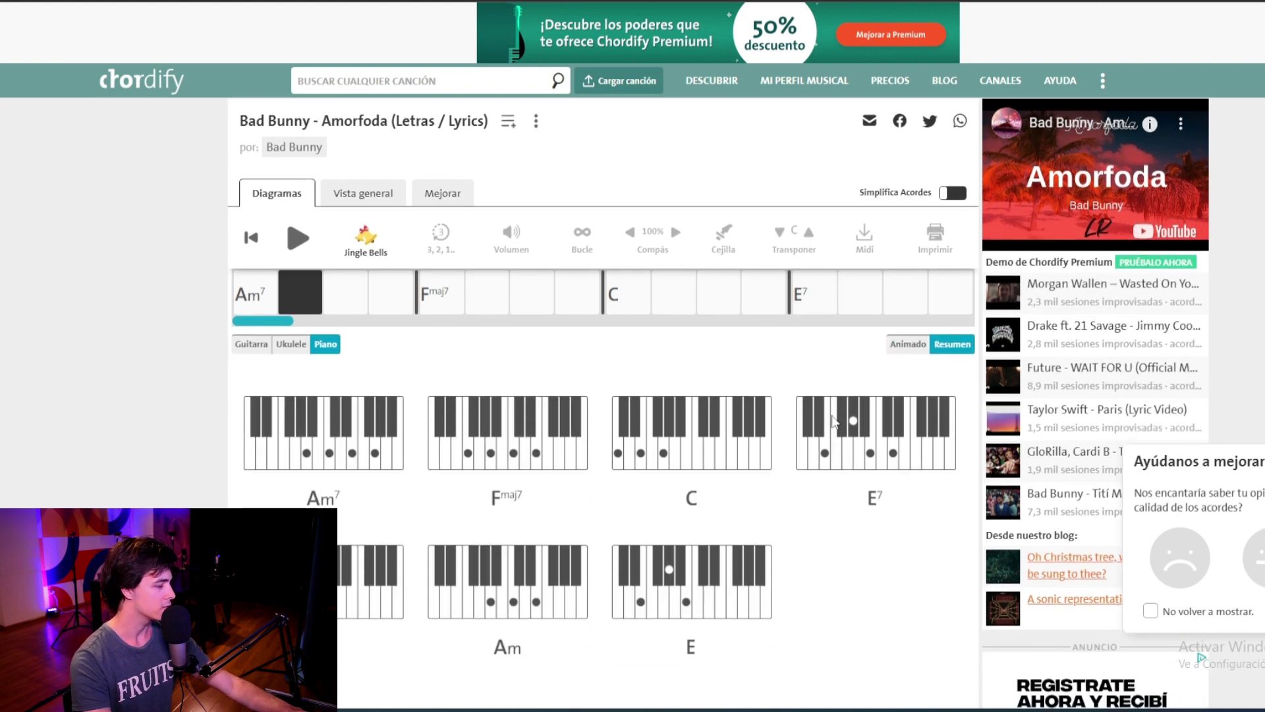